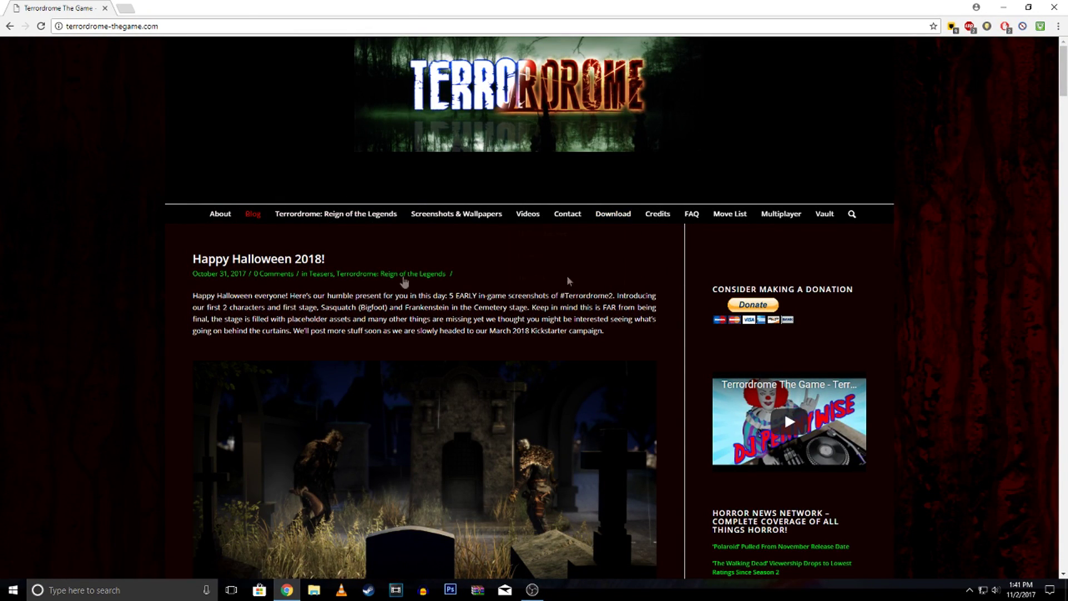
# Step: Go to the website's Download page and open the MEGA link for the Windows installer in a new tab
pyautogui.click(619, 218)
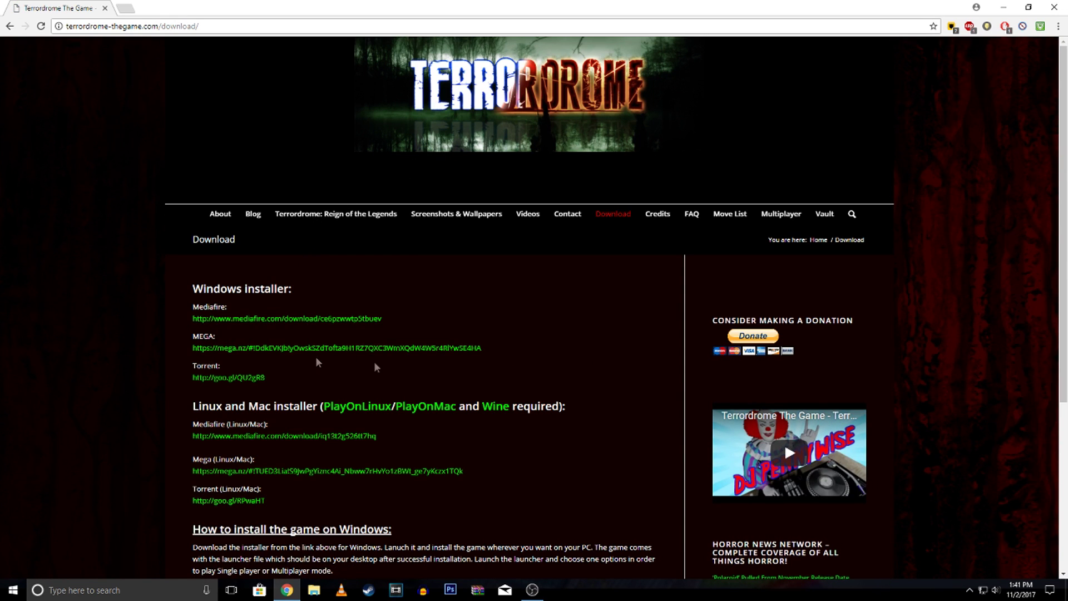
pyautogui.scroll(-2, 451, 410)
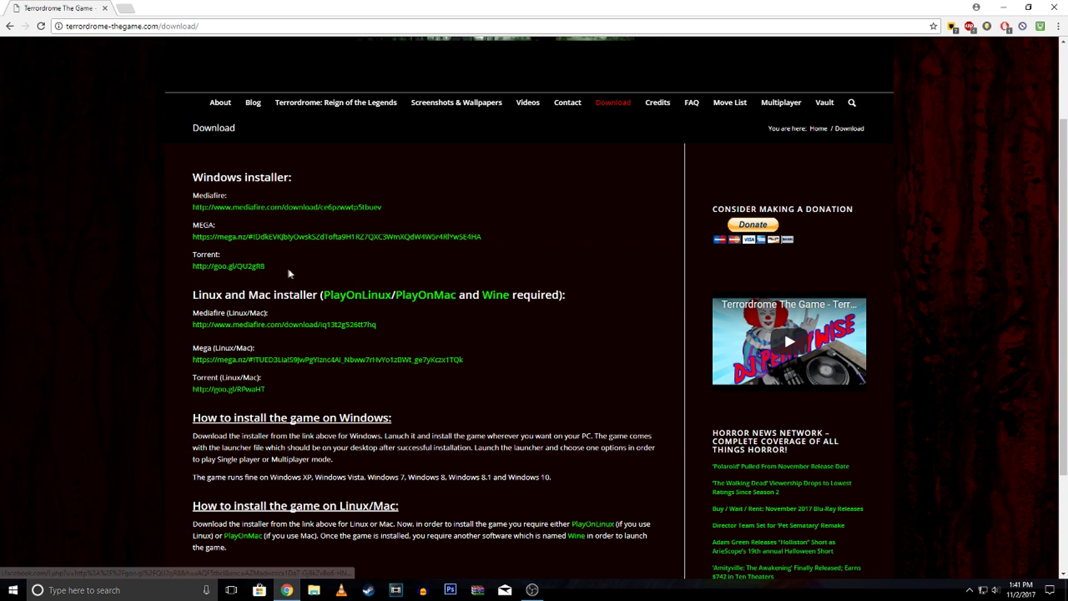
pyautogui.scroll(-3, 314, 357)
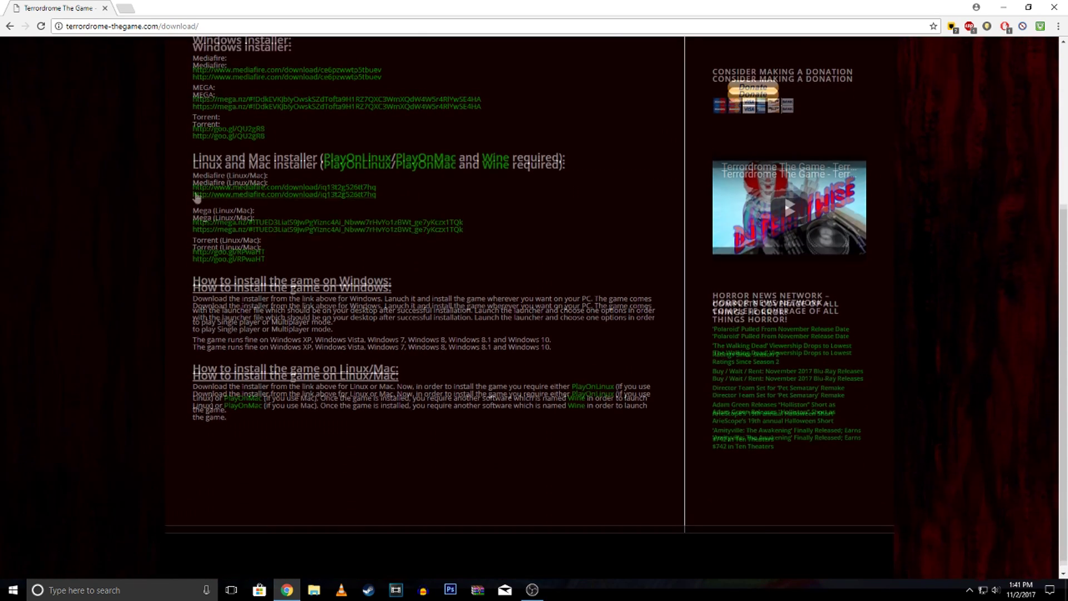
pyautogui.scroll(3, 302, 281)
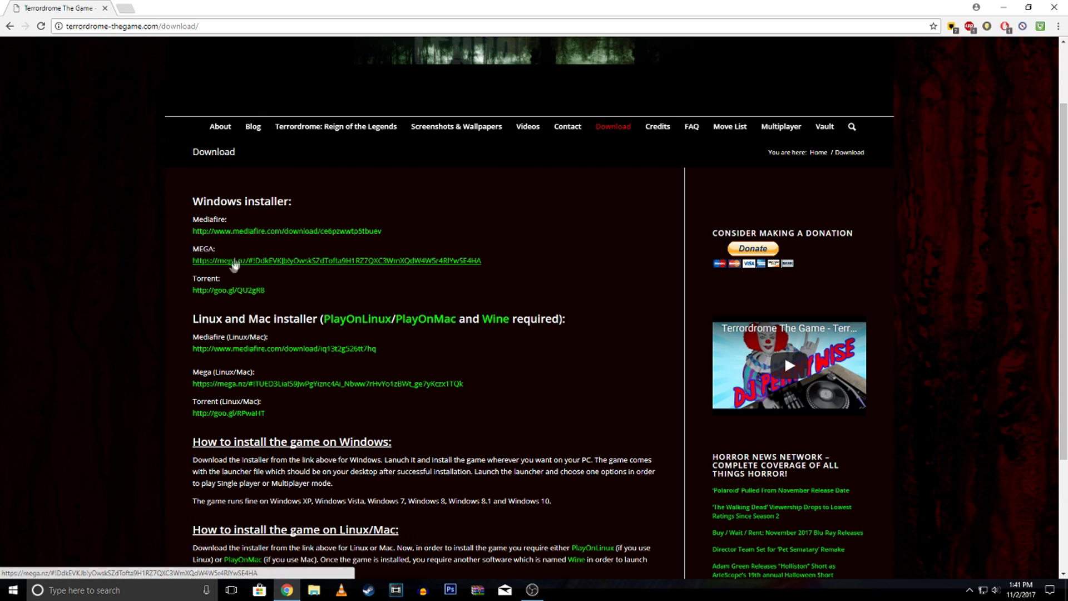
pyautogui.click(234, 290)
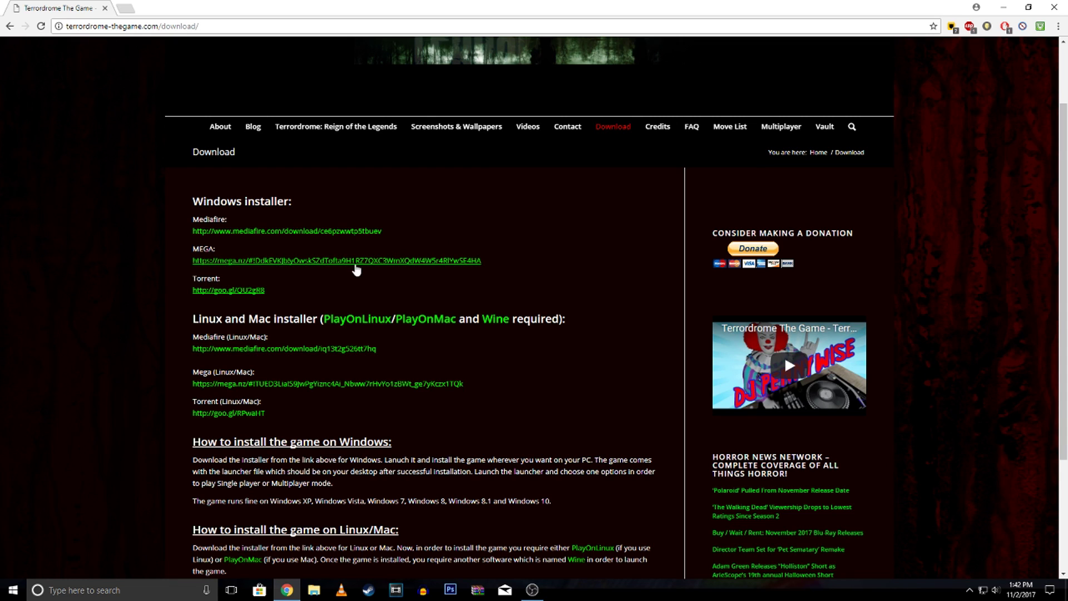
pyautogui.rightClick(354, 258)
pyautogui.click(417, 265)
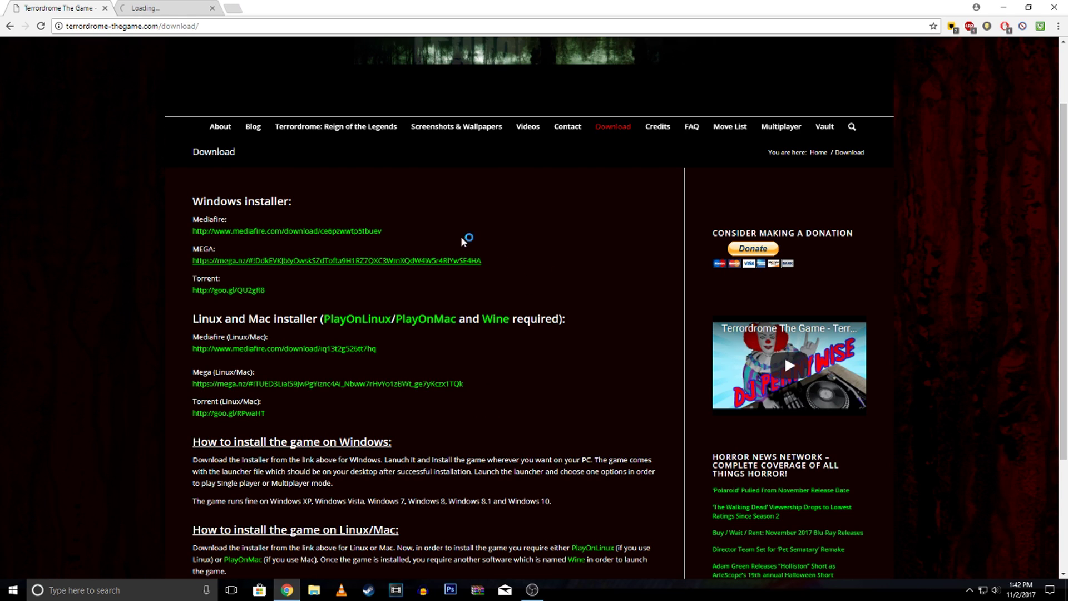
pyautogui.hotkey('ctrl', 'Tab')
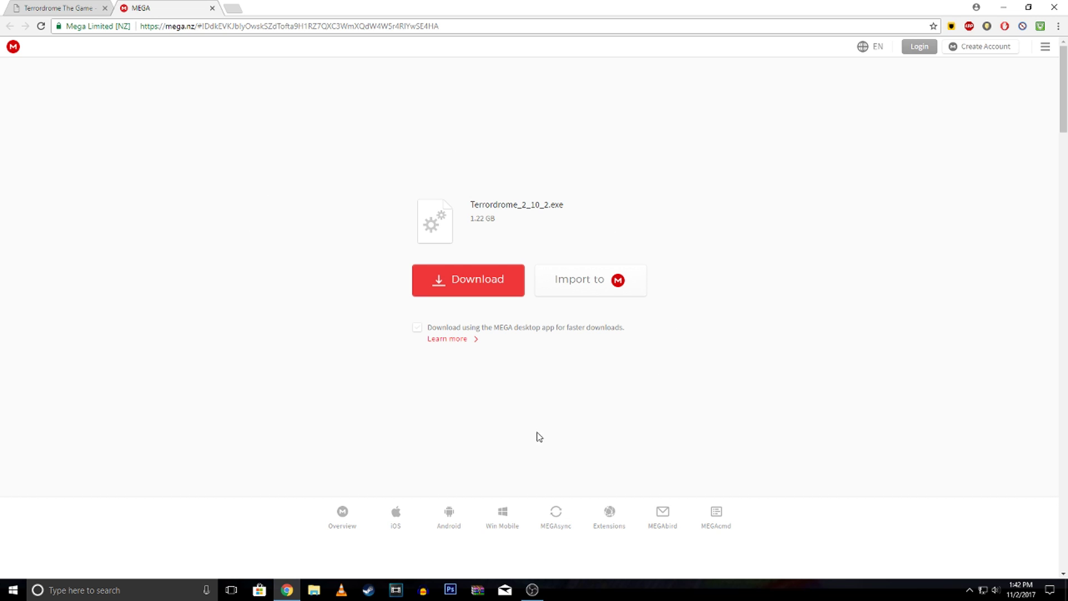
# Step: Download Terrordrome_2_10_2.exe from MEGA and choose to keep the file
pyautogui.click(504, 292)
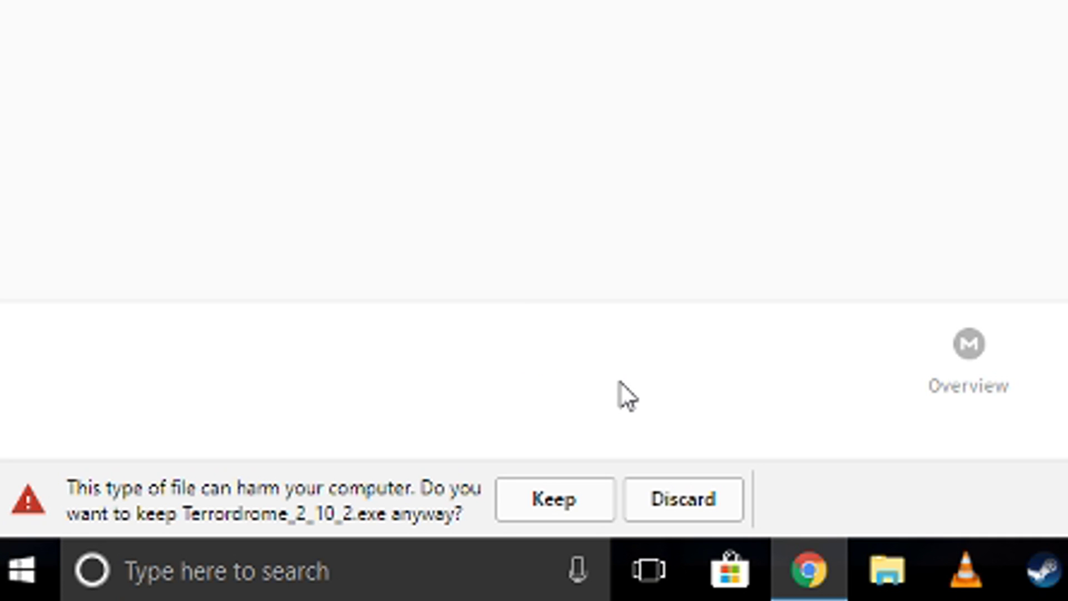
pyautogui.hotkey('ctrl', 'w')
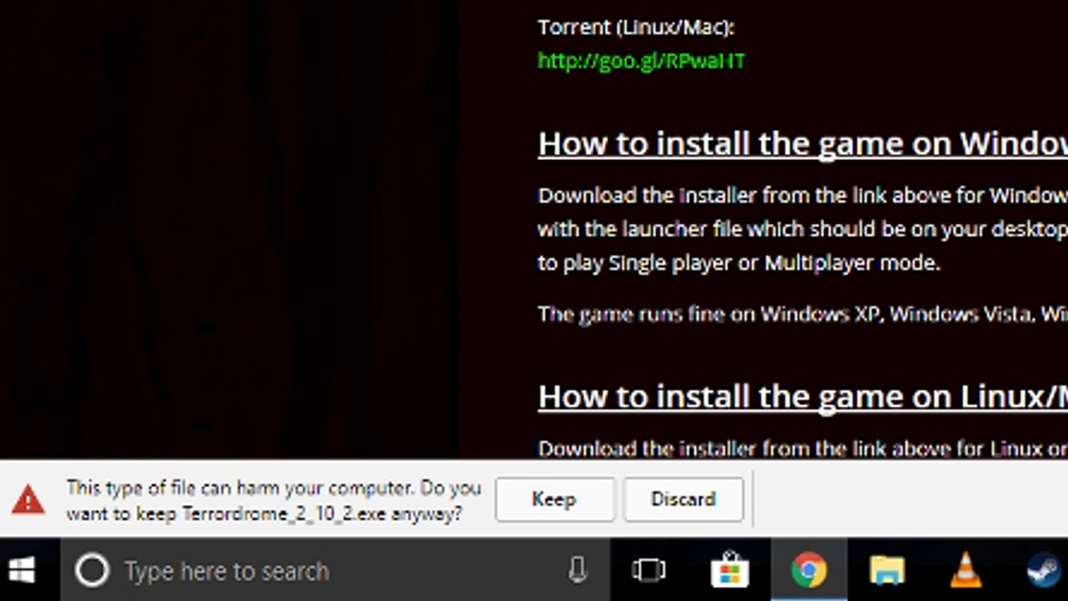
pyautogui.hotkey('ctrl', 'tab')
pyautogui.click(601, 509)
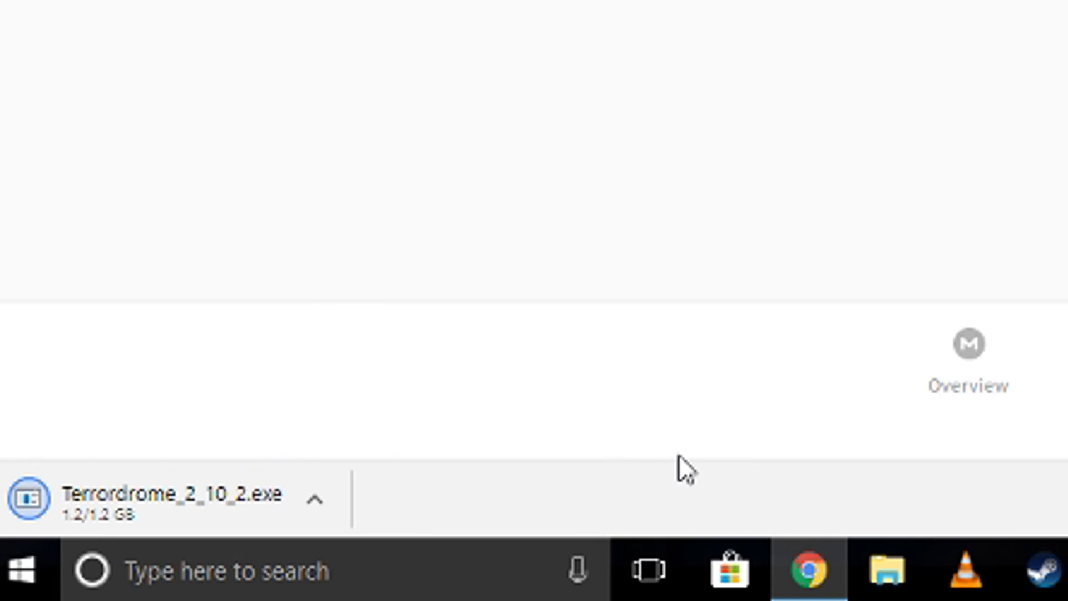
# Step: Show the downloaded installer in its folder and close the browser
pyautogui.click(114, 566)
pyautogui.click(181, 529)
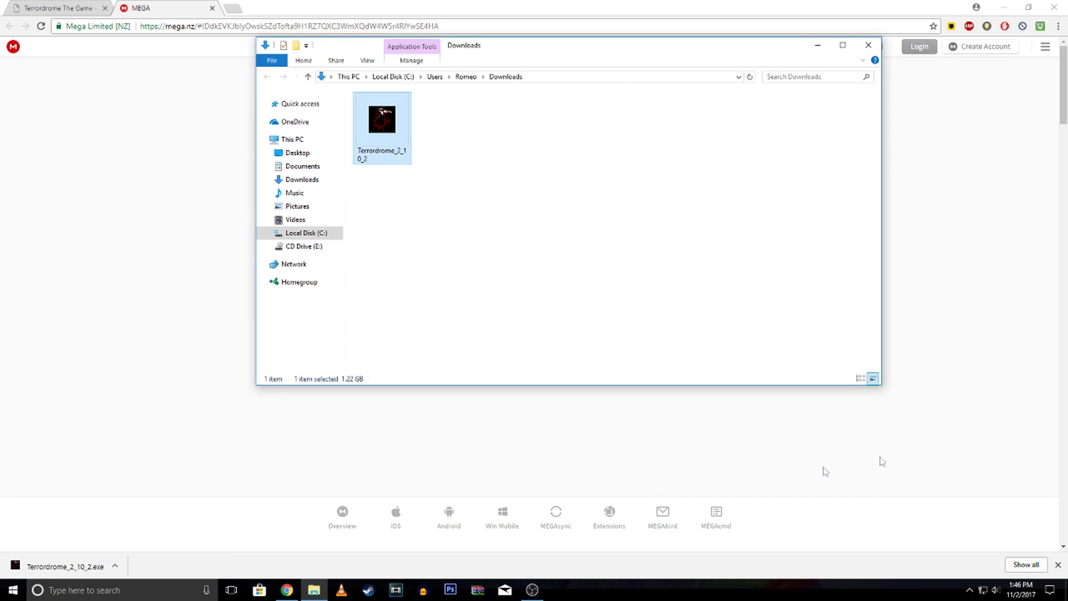
pyautogui.click(1058, 565)
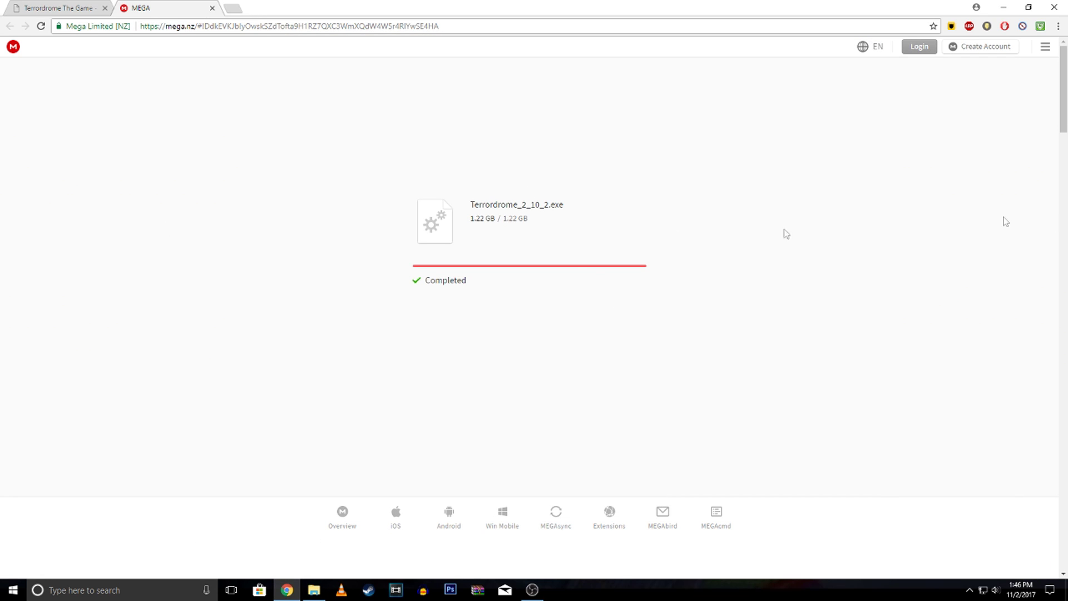
pyautogui.click(1065, 4)
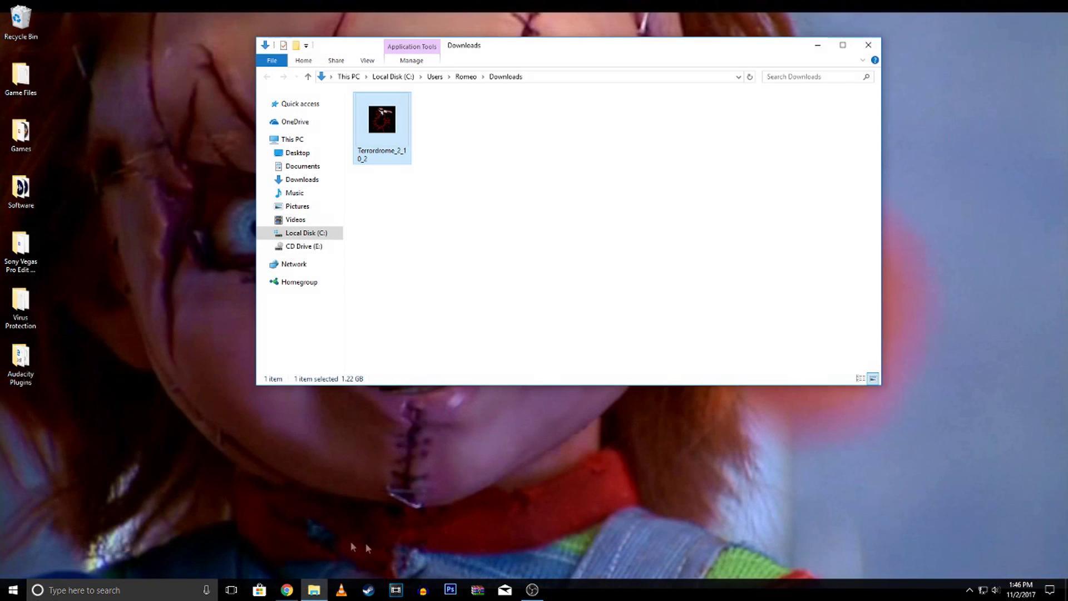
# Step: Run the Terrordrome_2_10_2 installer and continue with the Microsoft .NET Framework 3.5 prerequisite selected for installation
pyautogui.doubleClick(405, 143)
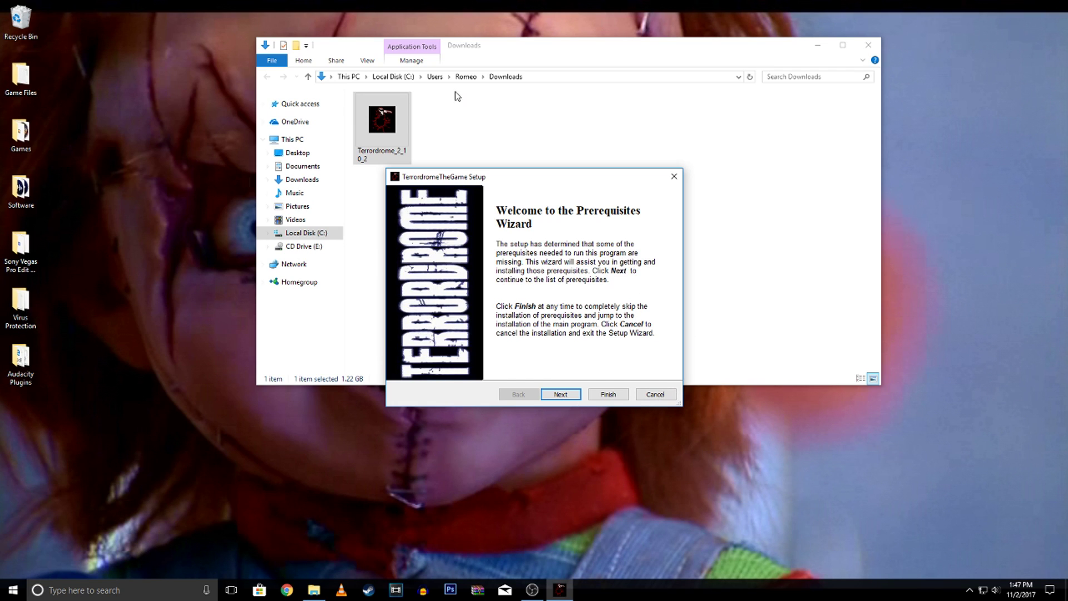
pyautogui.click(574, 390)
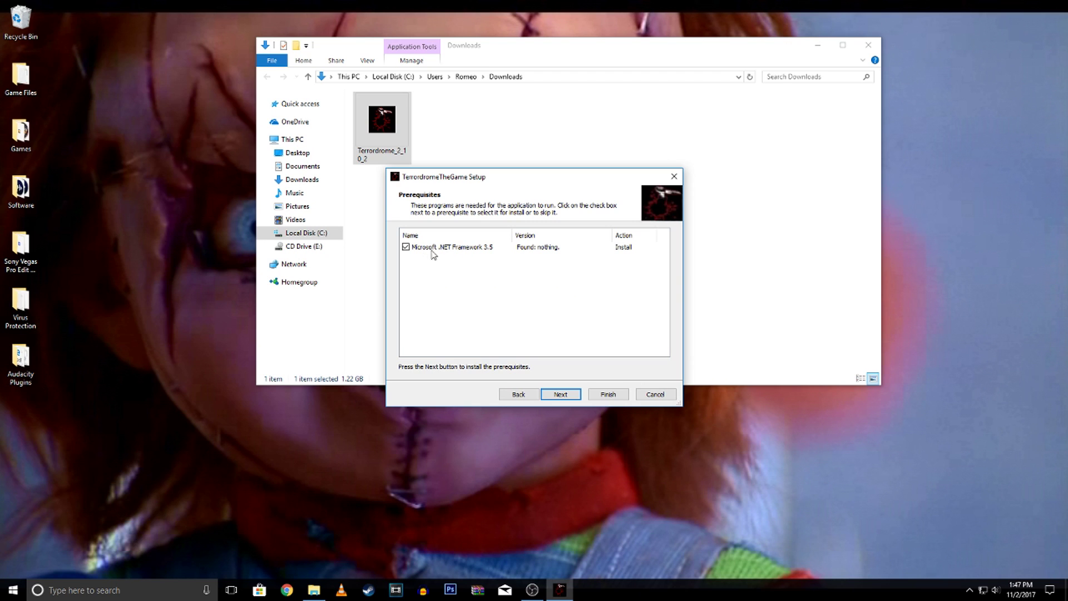
pyautogui.click(407, 248)
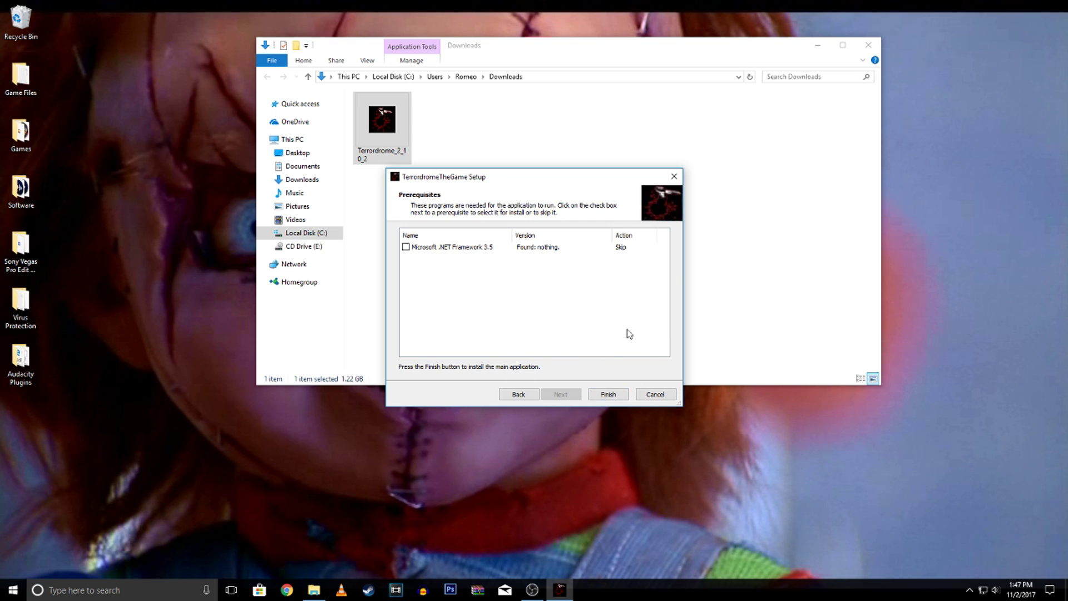
pyautogui.click(405, 247)
pyautogui.click(576, 396)
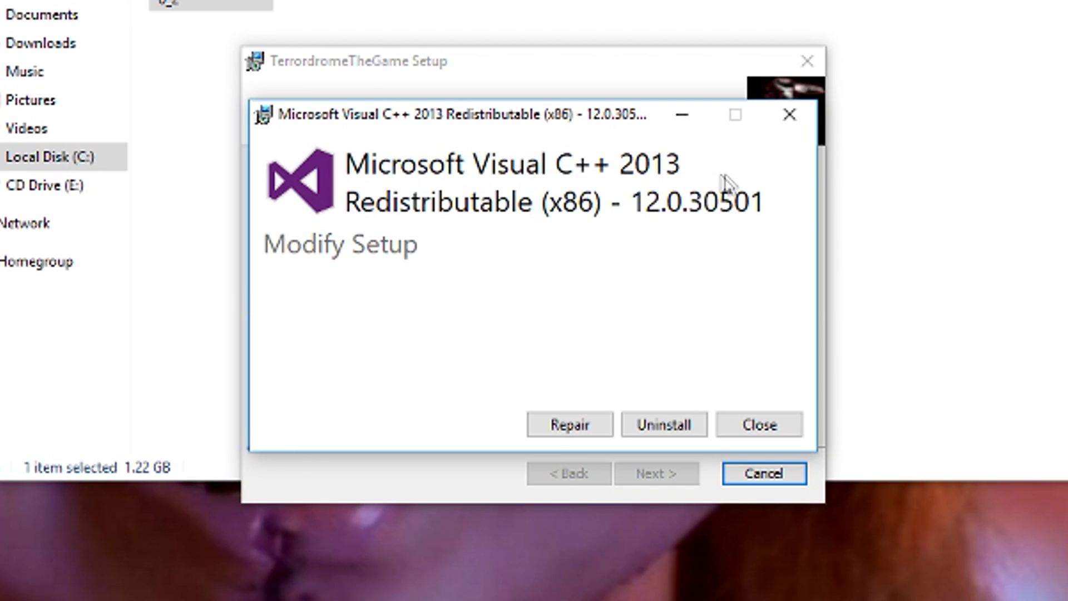
# Step: Cancel the Microsoft Visual C++ 2013 Redistributable setup and close the Microsoft .NET Framework 4 setup
pyautogui.click(766, 413)
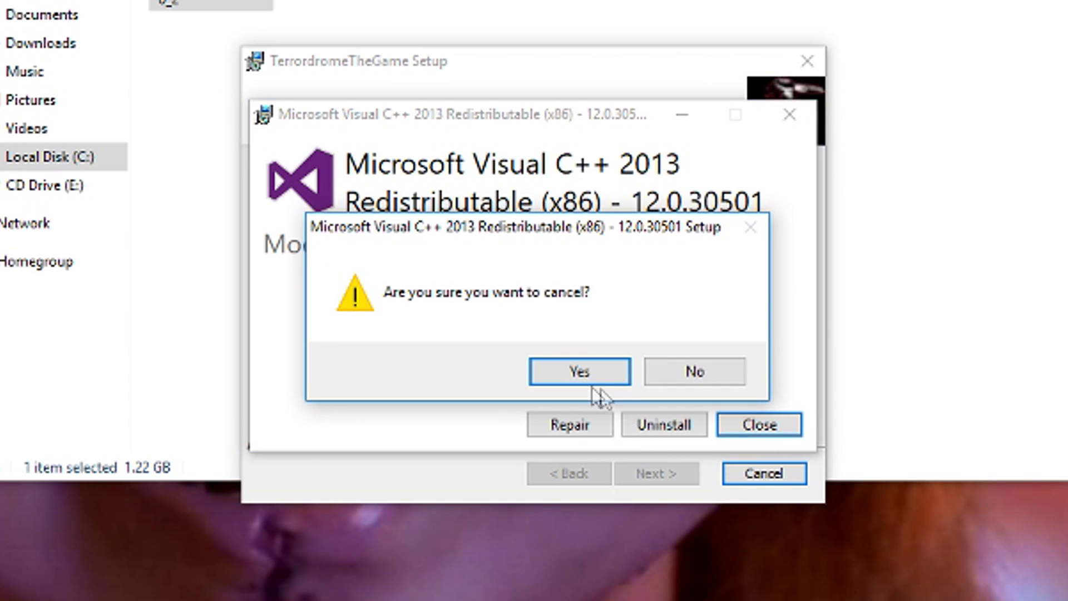
pyautogui.click(580, 372)
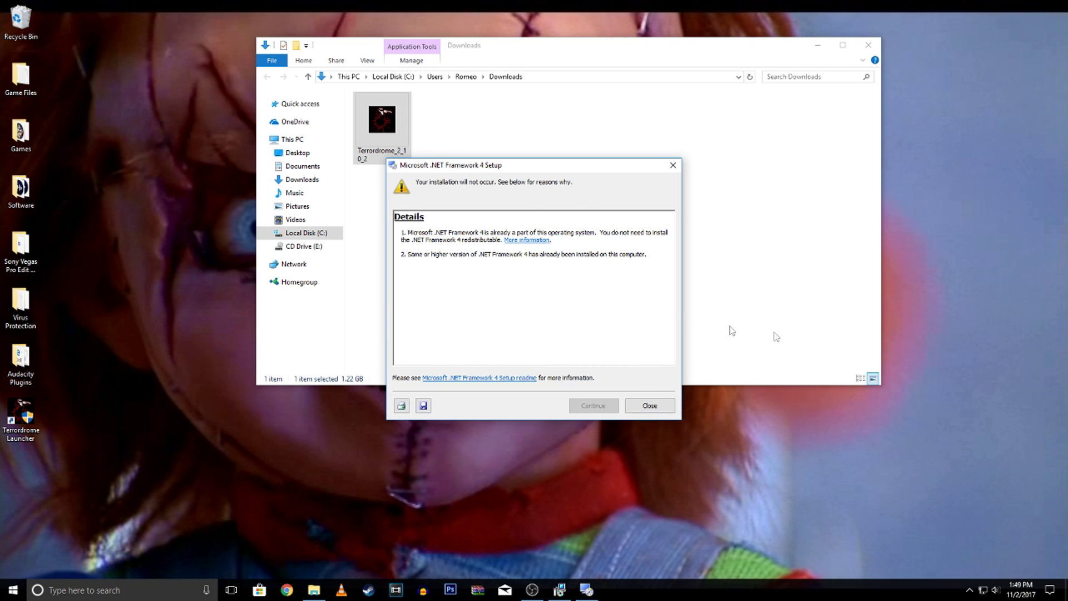
pyautogui.click(650, 405)
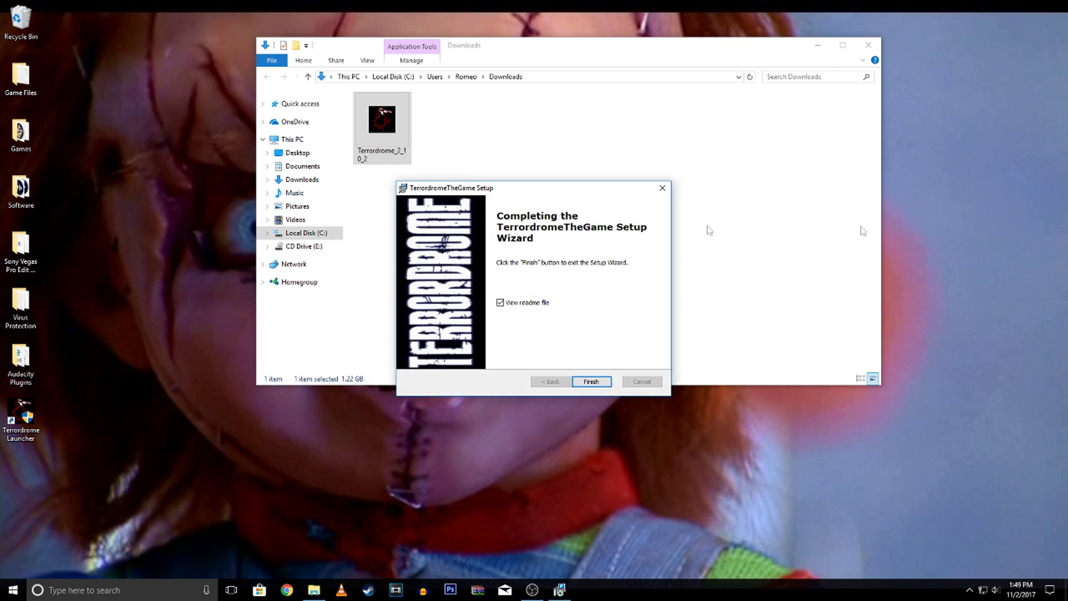
# Step: Finish the TerrordromeTheGame setup without viewing the readme file and close the Downloads folder
pyautogui.click(501, 303)
pyautogui.click(593, 382)
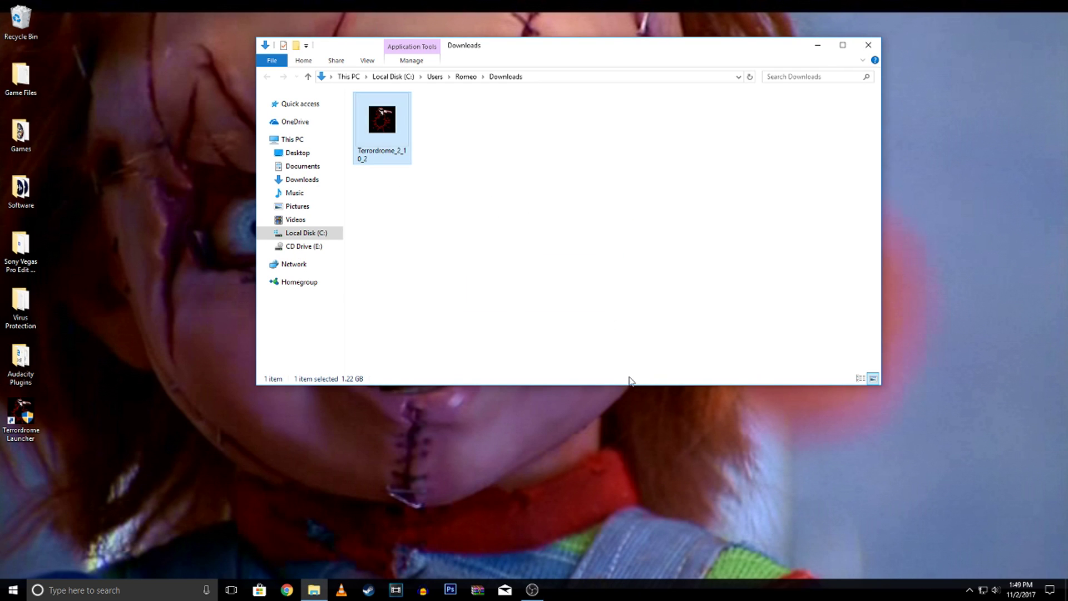
pyautogui.click(868, 45)
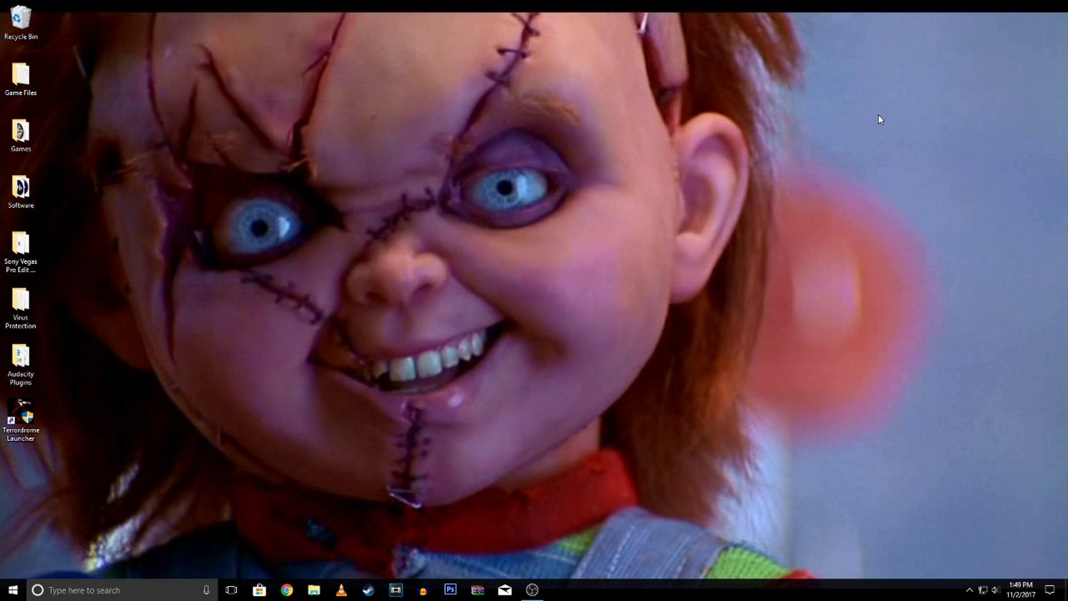
# Step: Try to start the game from the Terrordrome Launcher on the desktop
pyautogui.doubleClick(17, 419)
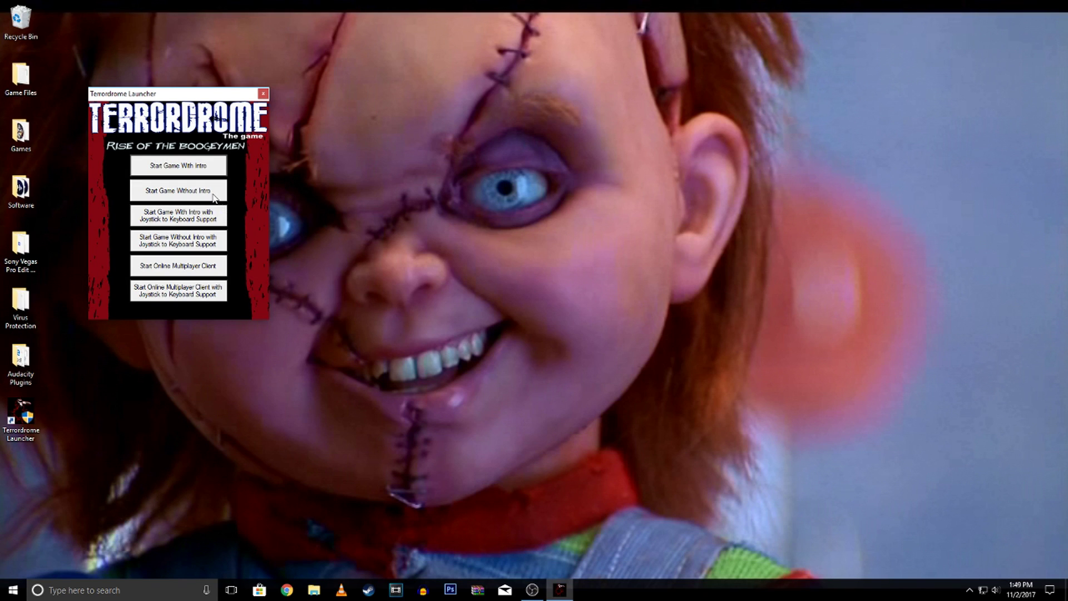
pyautogui.click(178, 166)
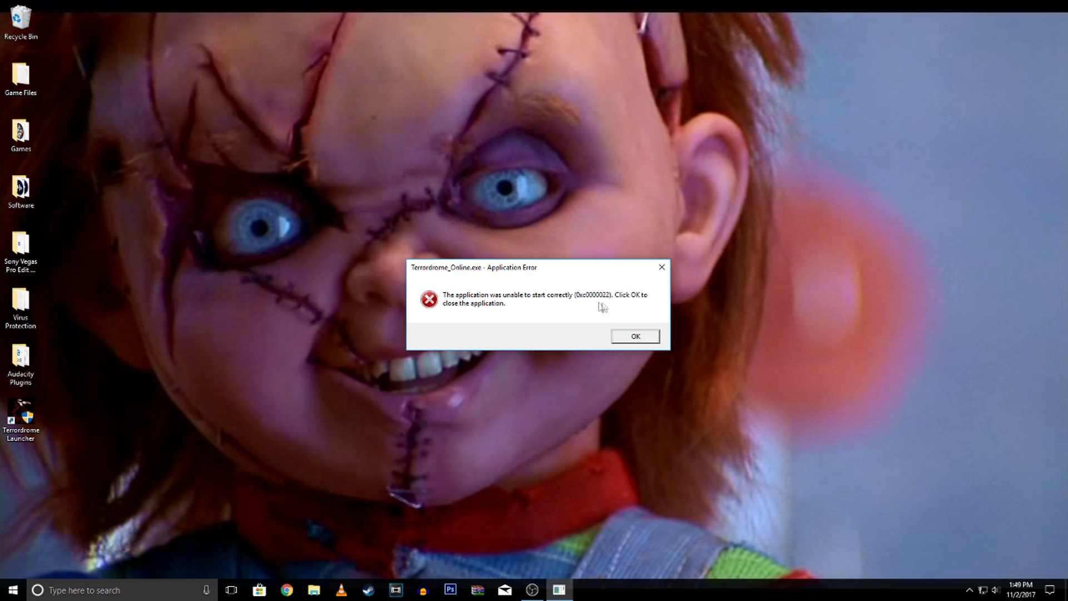
pyautogui.click(636, 336)
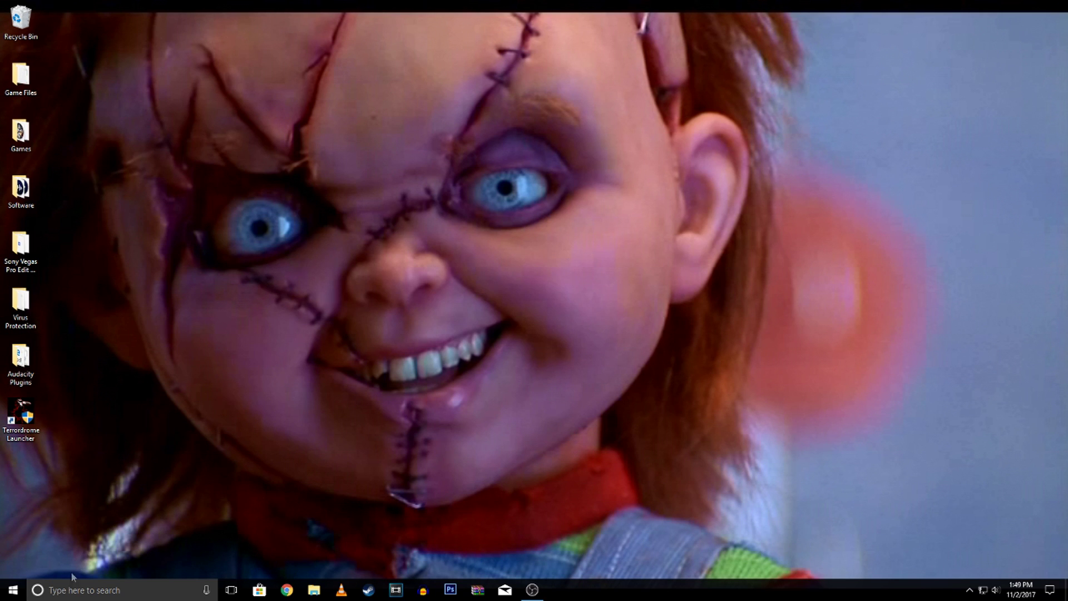
# Step: Search for Control Panel, open its list of installed programs, and open the settings for turning Windows features on or off
pyautogui.click(80, 589)
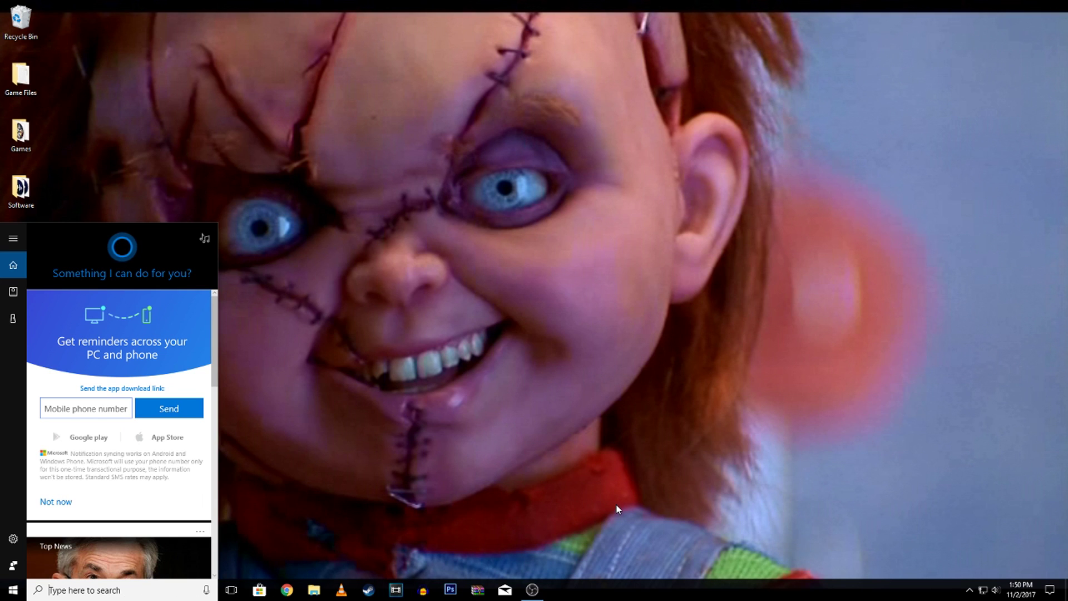
pyautogui.write('control')
pyautogui.write(' panel')
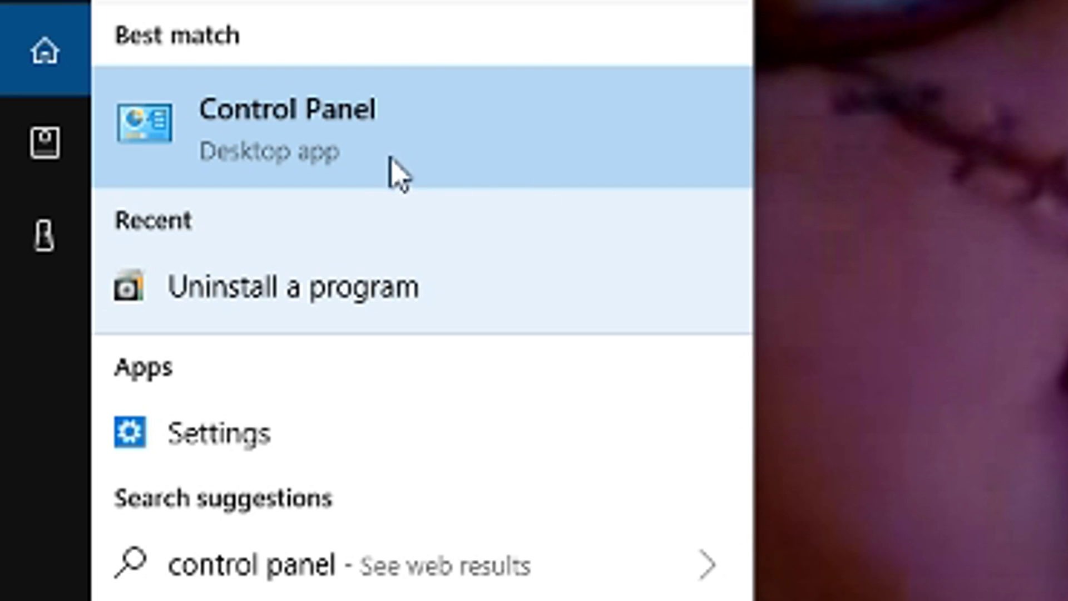
pyautogui.click(381, 152)
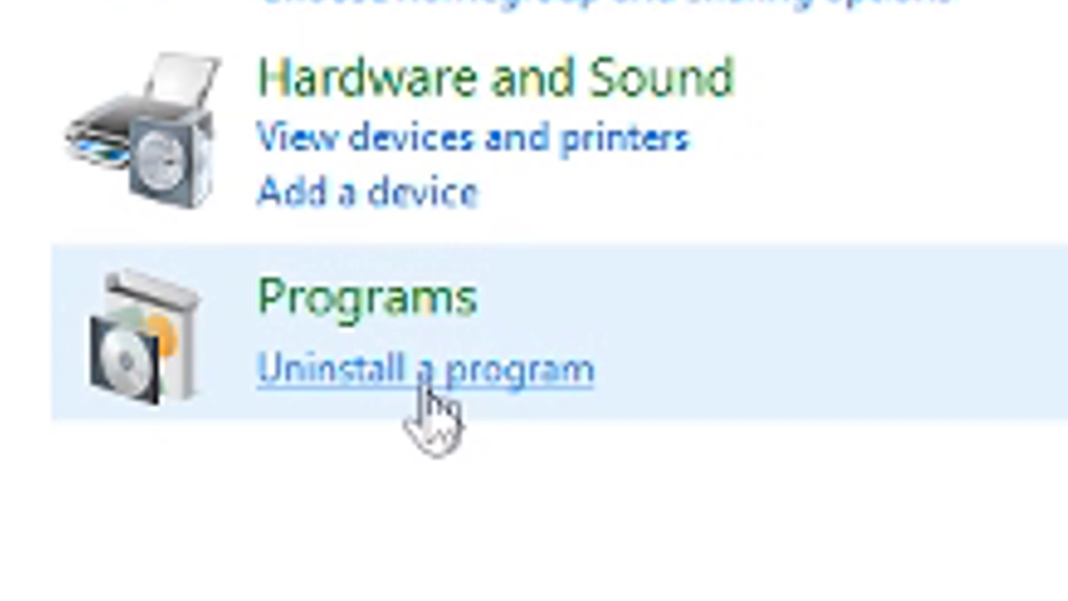
pyautogui.click(411, 362)
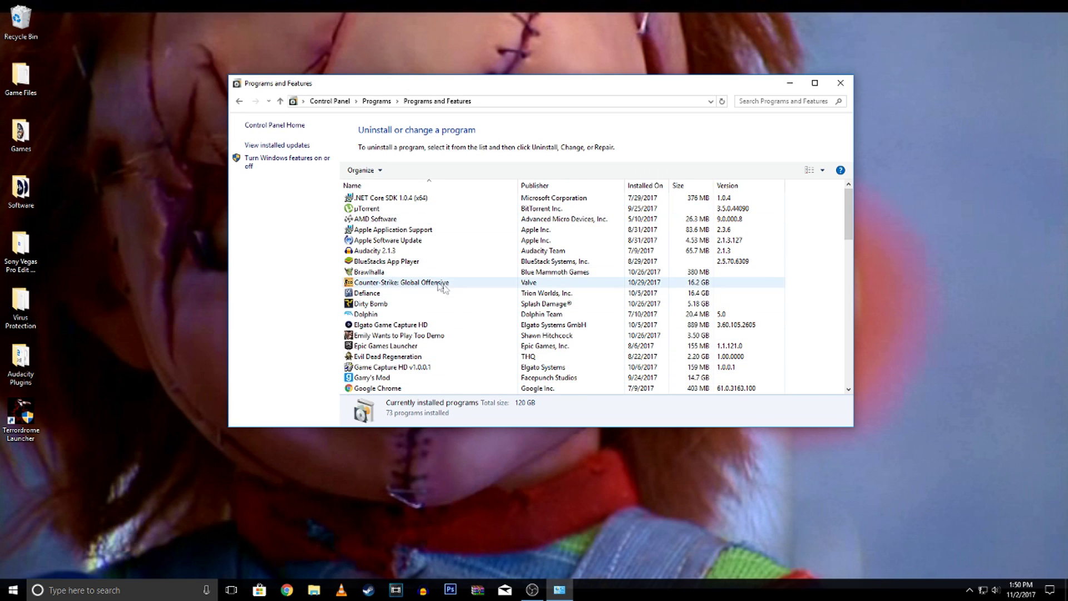
pyautogui.click(281, 161)
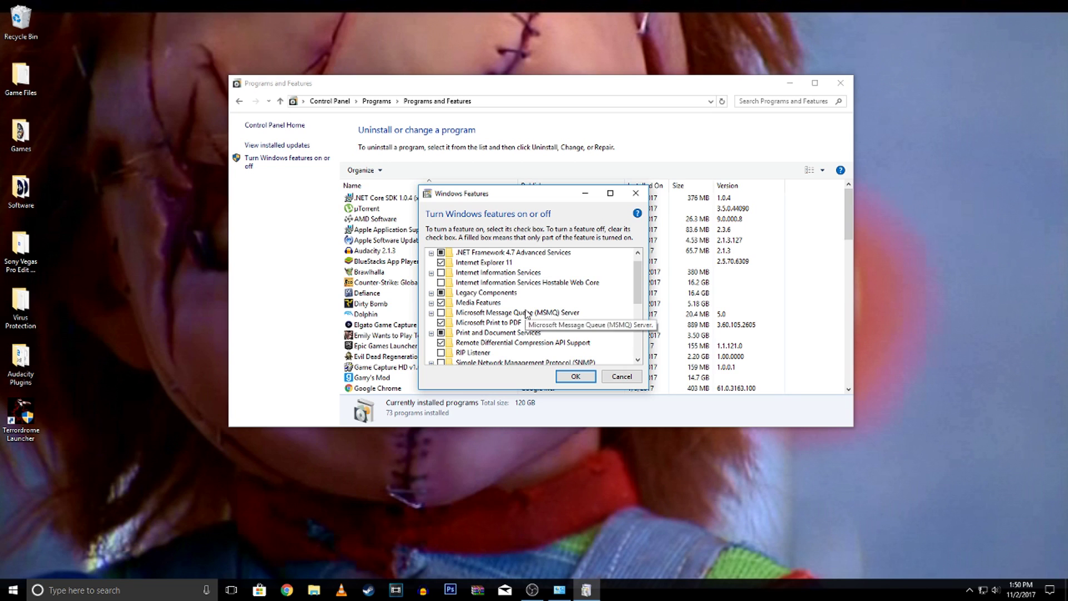
# Step: Expand Legacy Components in the Windows features list and turn on DirectPlay
pyautogui.scroll(-6, 526, 315)
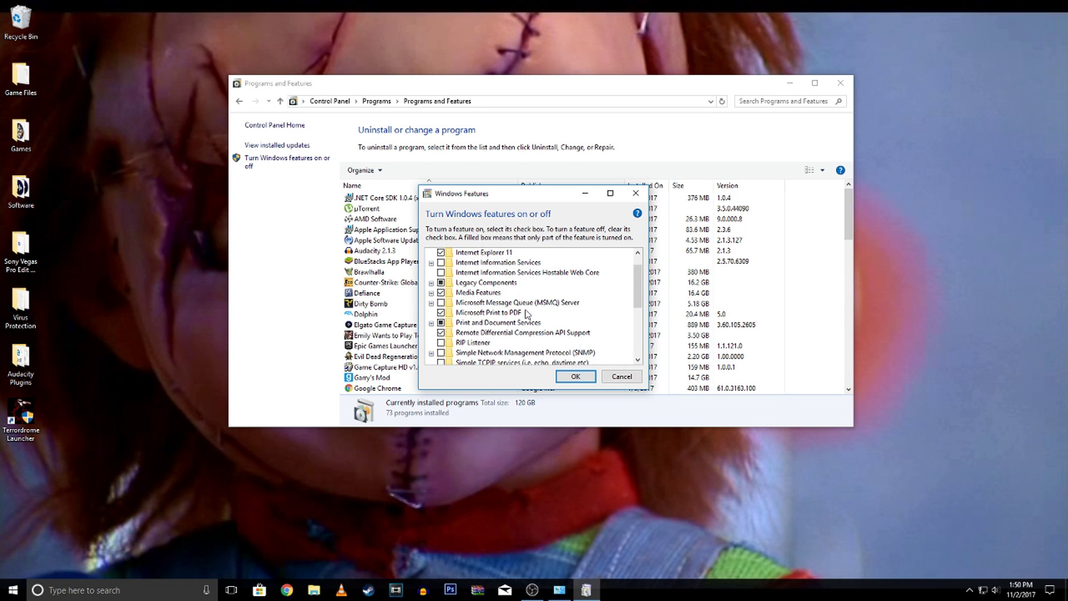
pyautogui.scroll(-3, 527, 315)
pyautogui.scroll(2, 527, 314)
pyautogui.scroll(3, 527, 315)
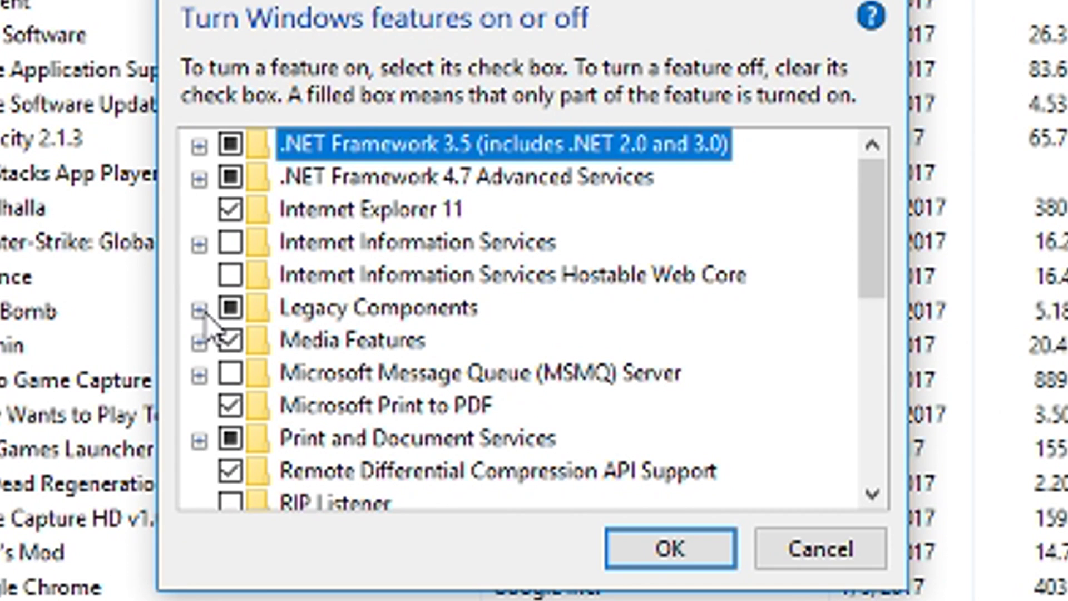
pyautogui.click(198, 309)
pyautogui.scroll(-1, 528, 409)
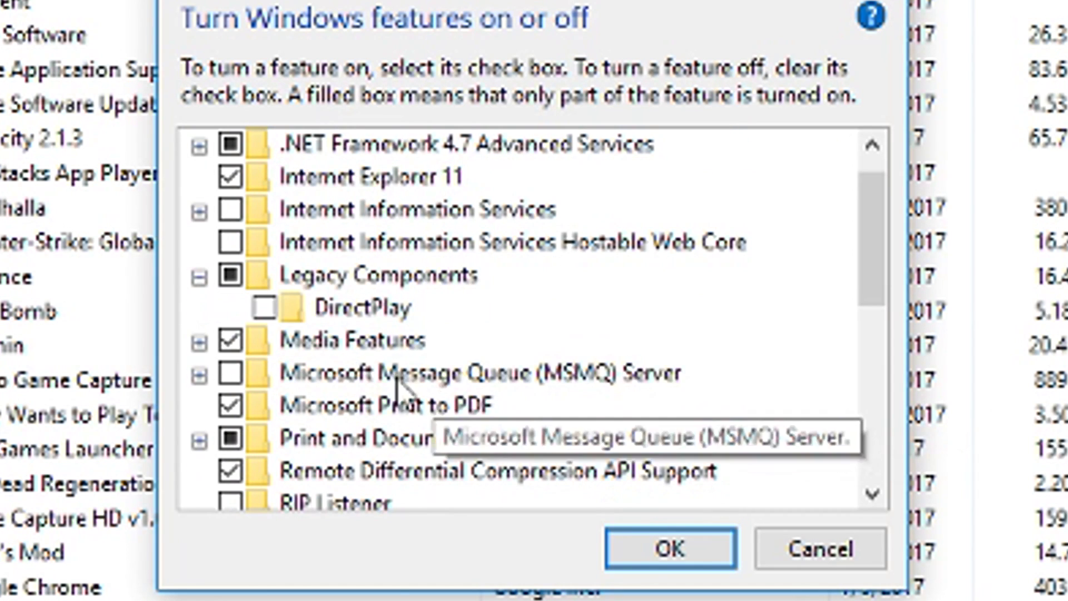
pyautogui.click(235, 278)
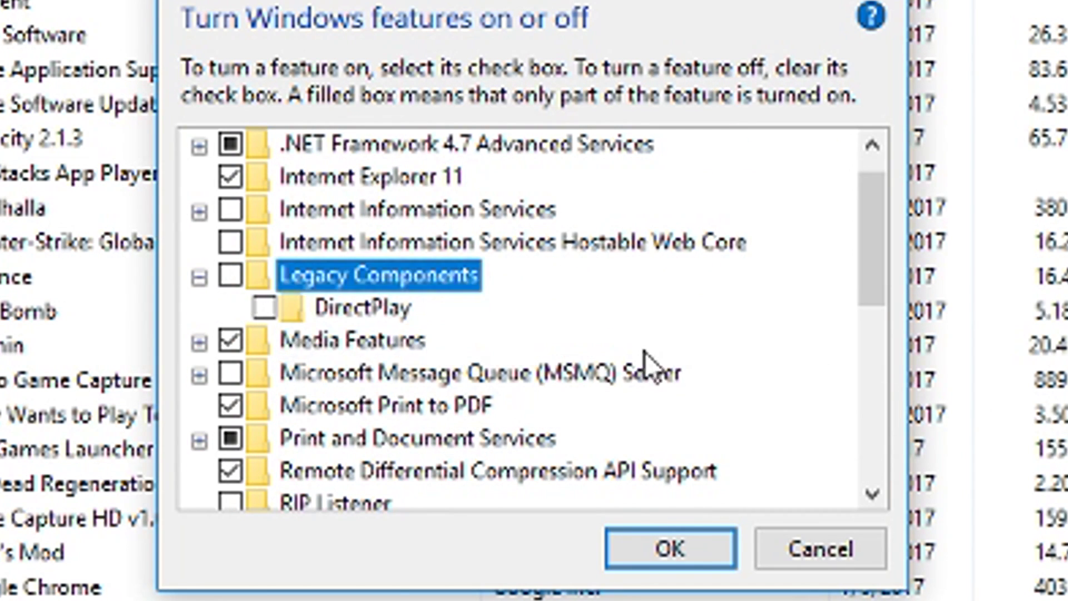
pyautogui.click(265, 308)
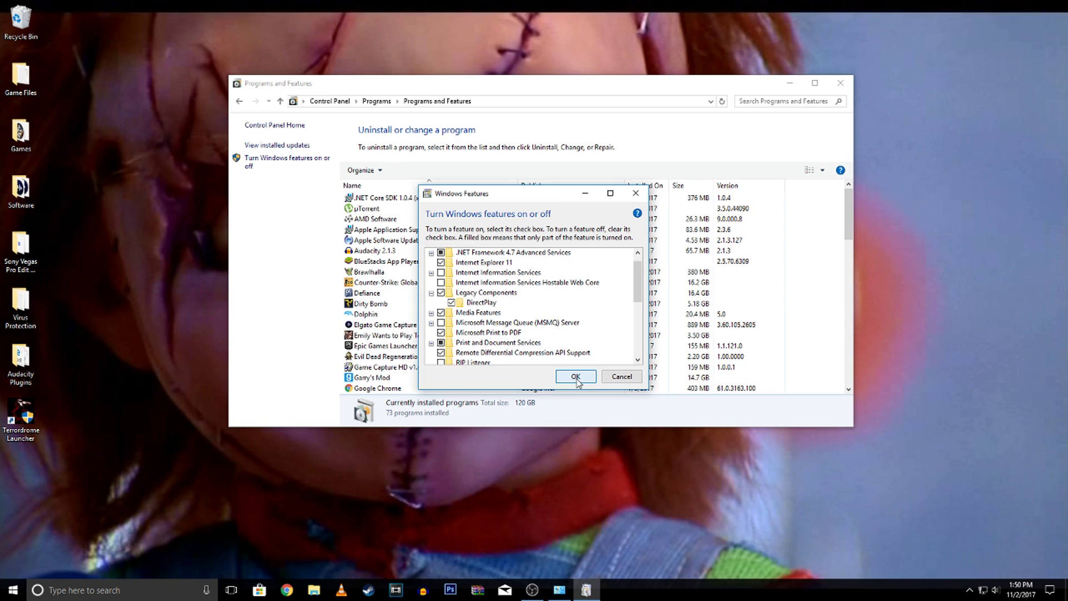
# Step: Apply the Windows feature changes and close the Windows Features and Programs and Features windows
pyautogui.click(668, 556)
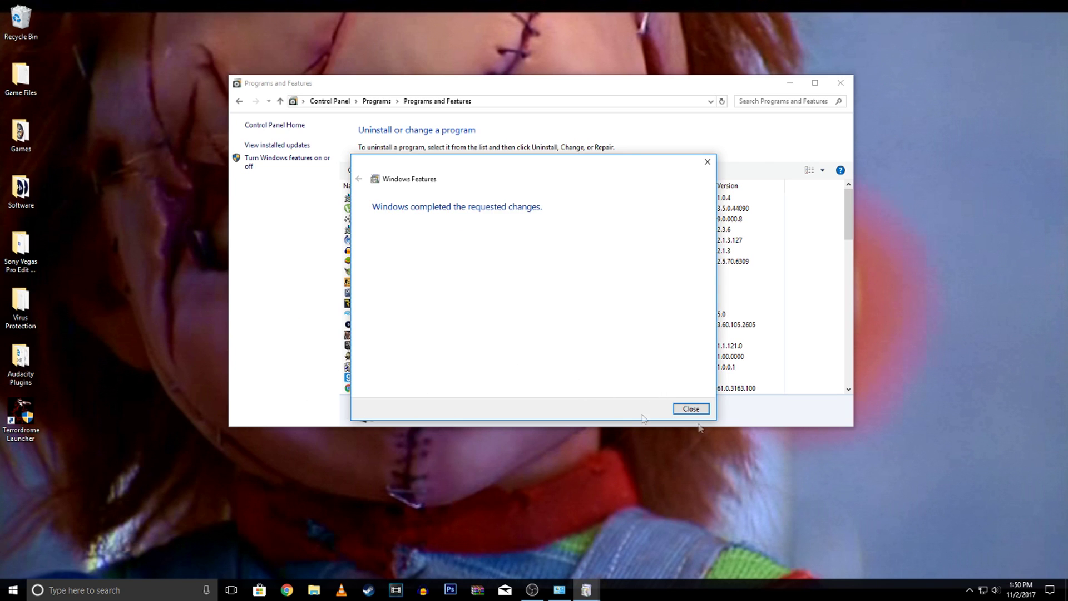
pyautogui.click(691, 409)
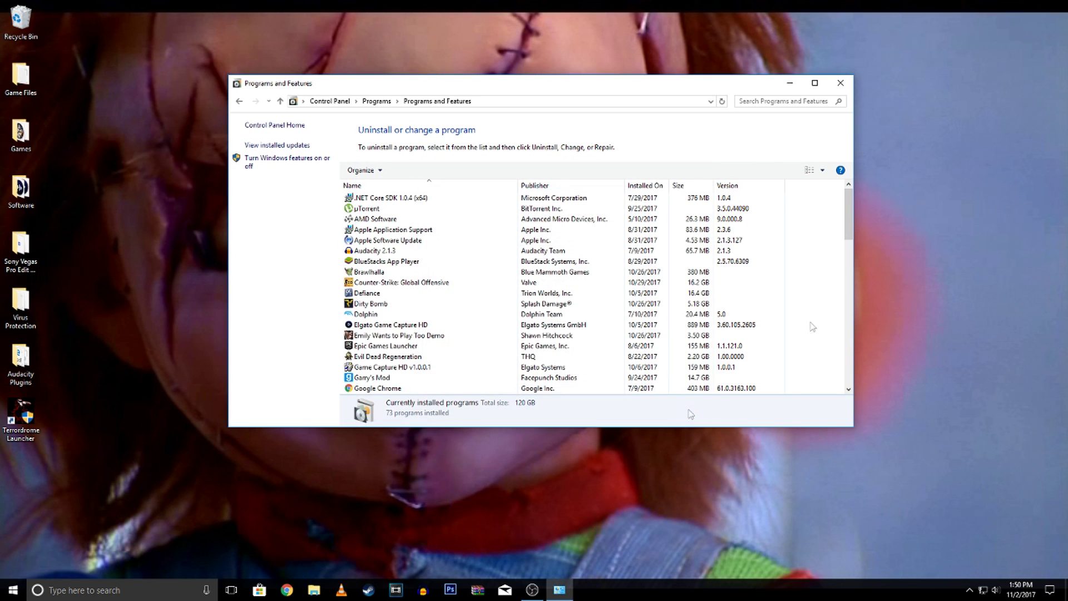
pyautogui.click(841, 83)
# Step: Launch Terrordrome from the desktop launcher in a maximized window and enter Story mode
pyautogui.doubleClick(22, 411)
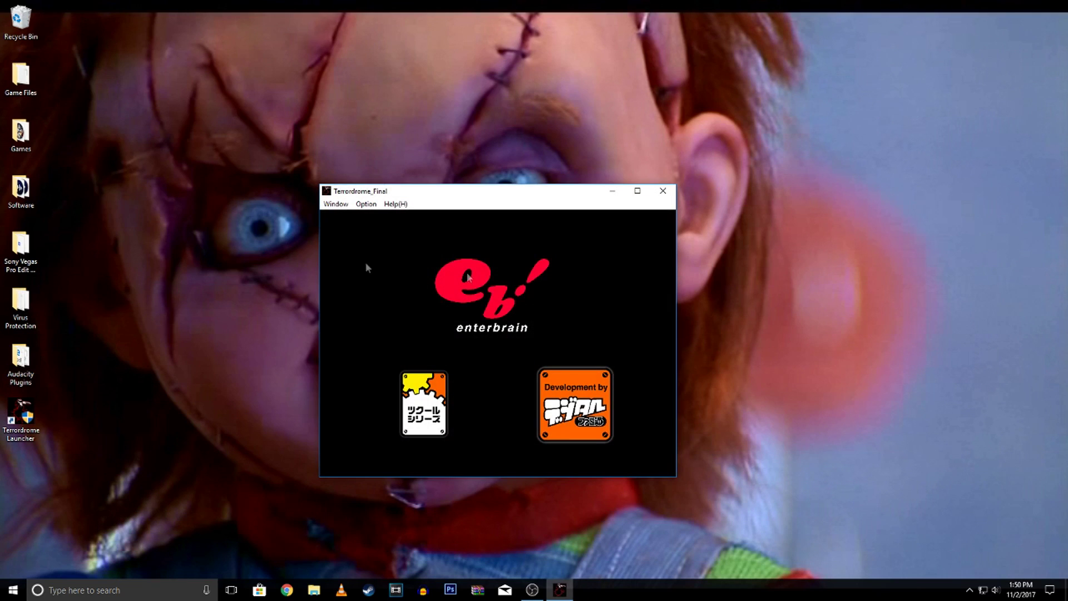
pyautogui.click(638, 191)
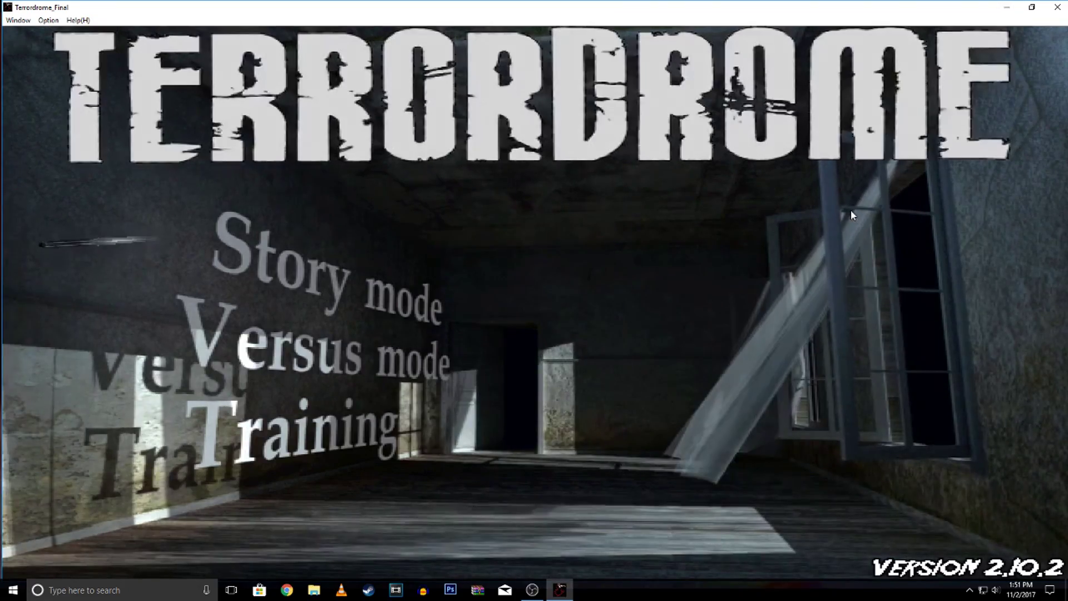
pyautogui.press('Return')
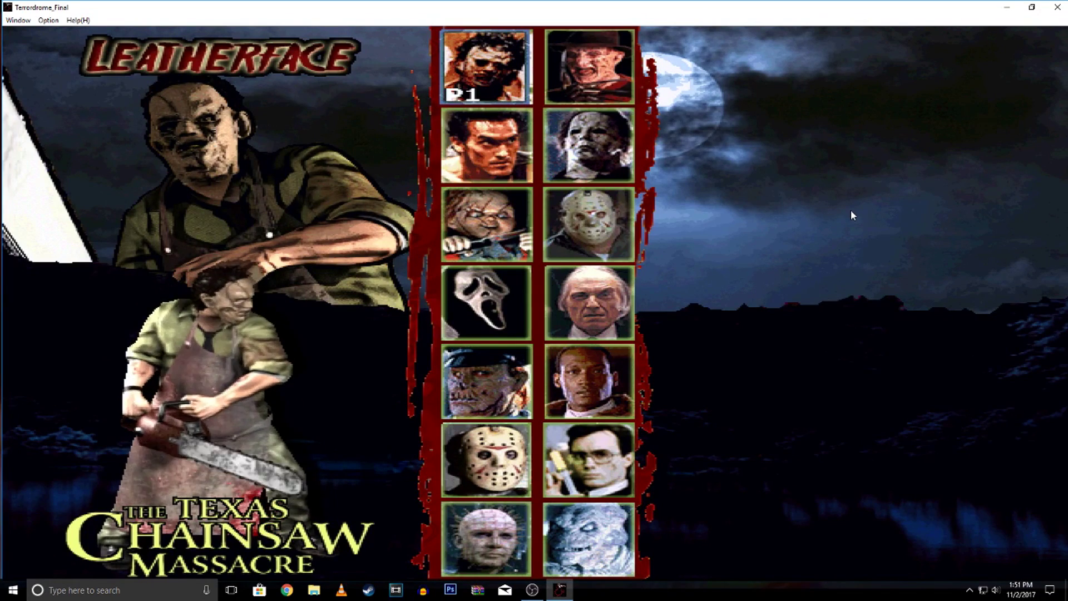
# Step: Browse the character roster, choose Candyman as the fighter, and start the story in Easy Mode
pyautogui.press('Down')
pyautogui.press('Down')
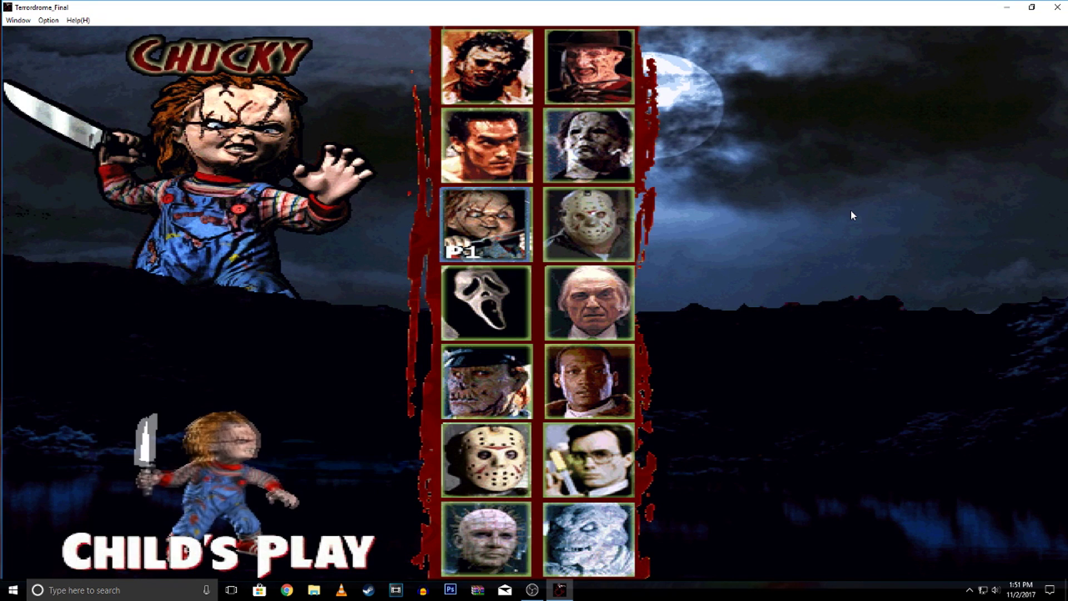
pyautogui.press('Down')
pyautogui.press('Up')
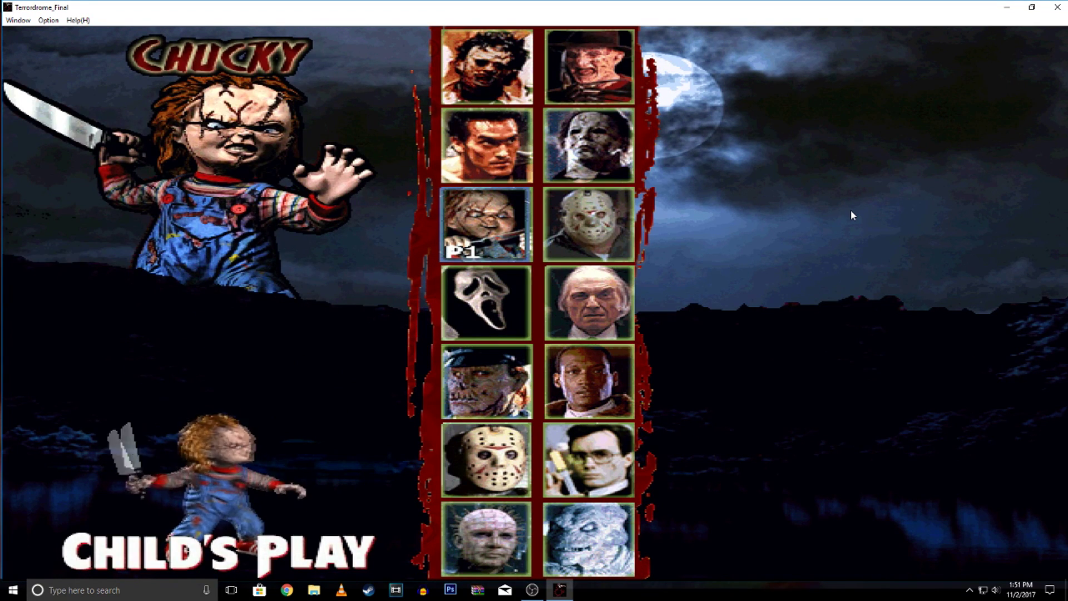
pyautogui.press('Up')
pyautogui.press('Down')
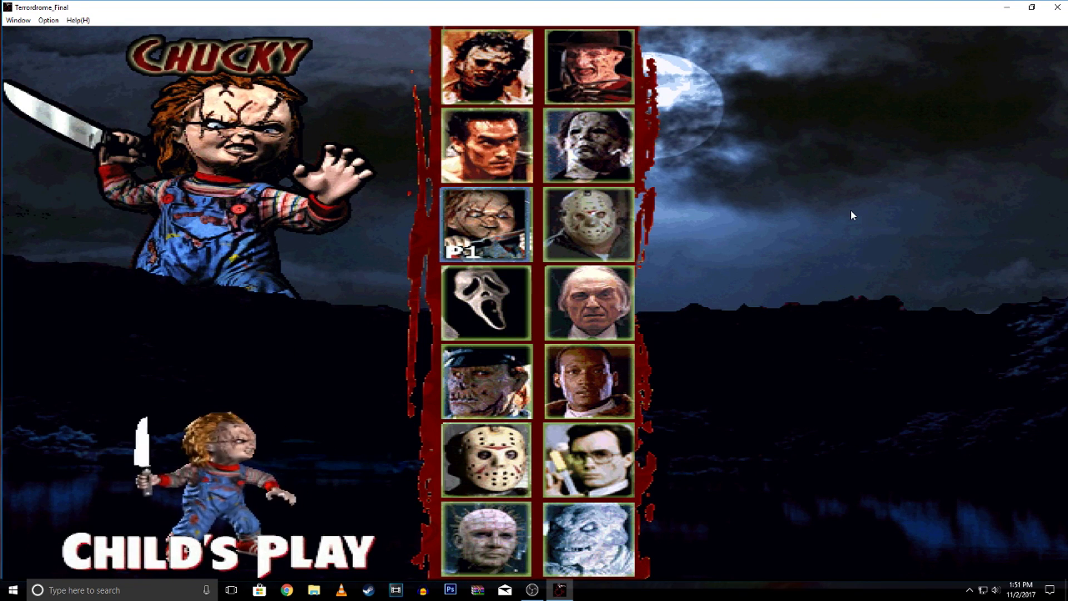
pyautogui.press('Right')
pyautogui.press('Down')
pyautogui.press('Down')
pyautogui.press('Down')
pyautogui.press('Down')
pyautogui.press('Up')
pyautogui.press('Up')
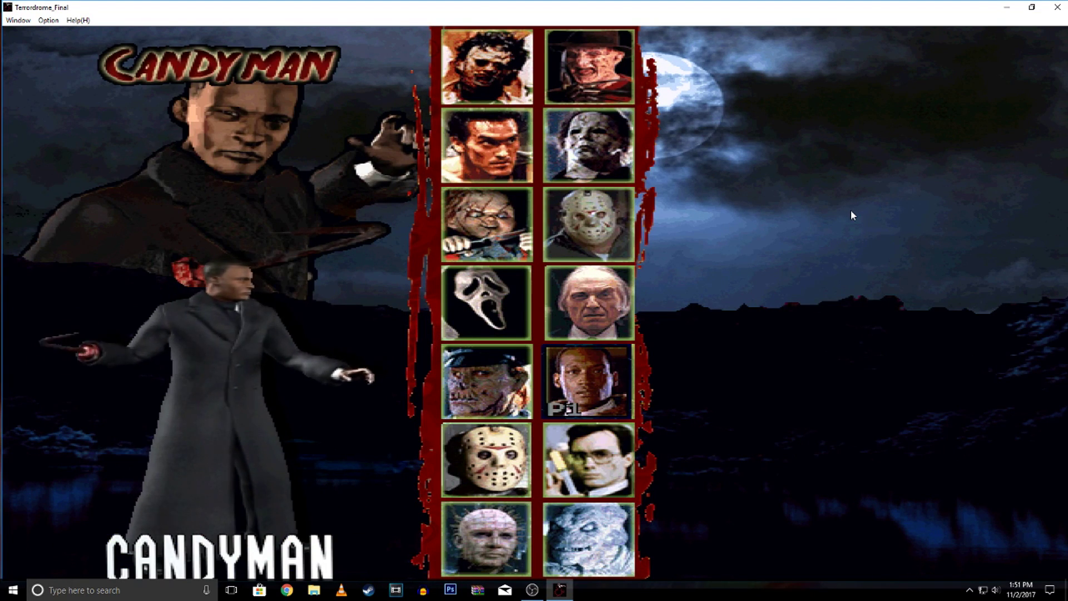
pyautogui.press('Return')
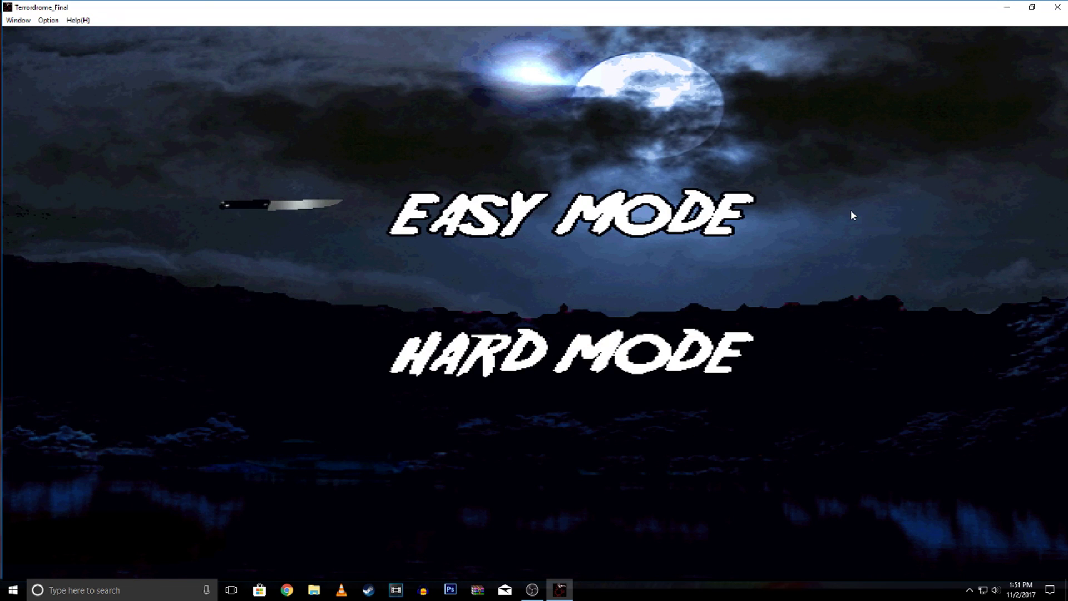
pyautogui.press('Return')
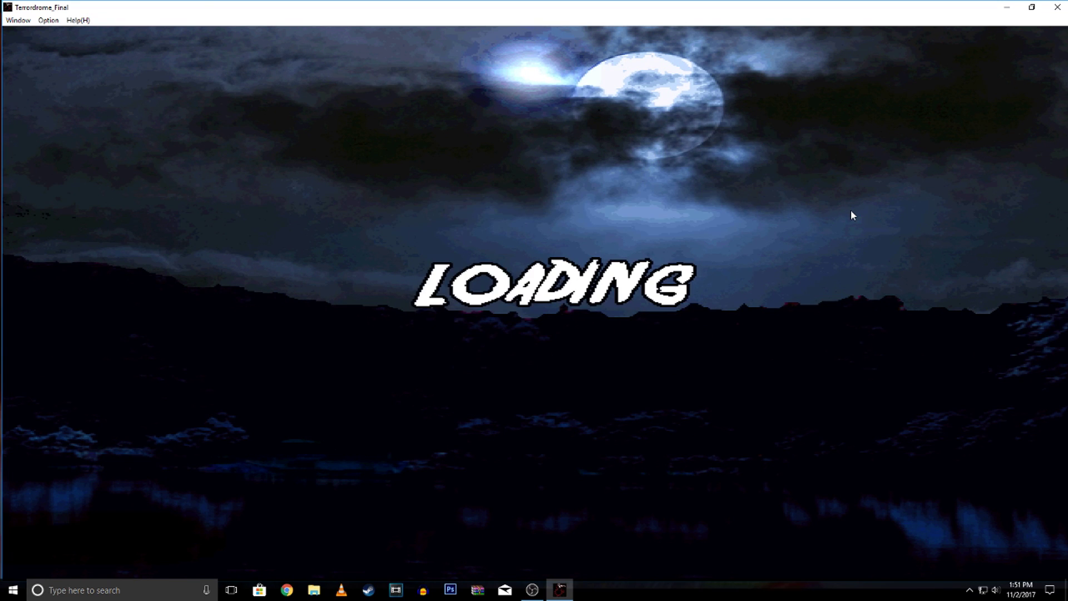